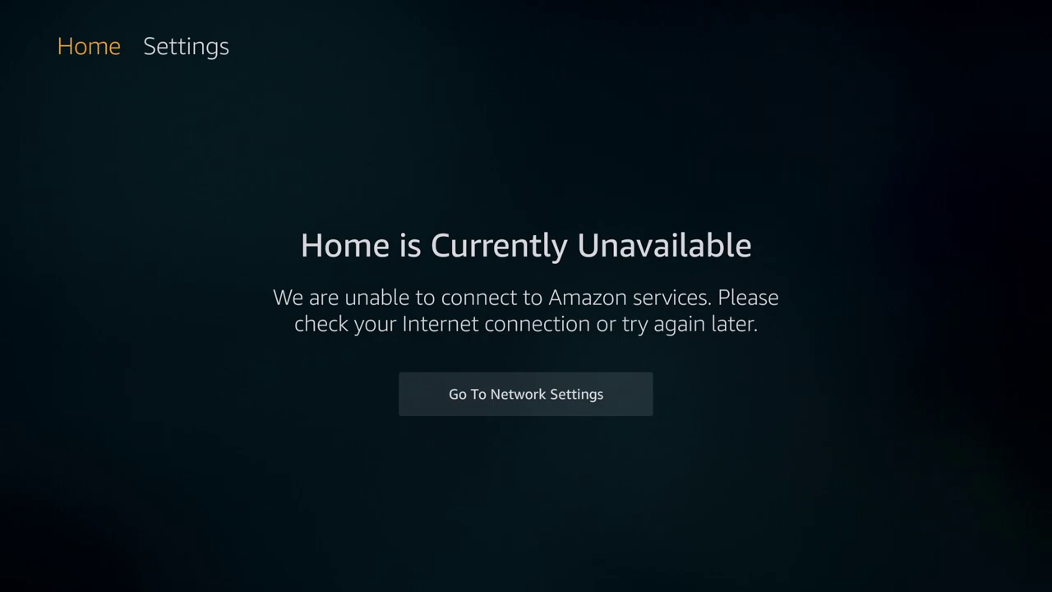
Check which wireless network the Fire TV is connected to in its network settings.
key("Right")
key("Down")
key("Right")
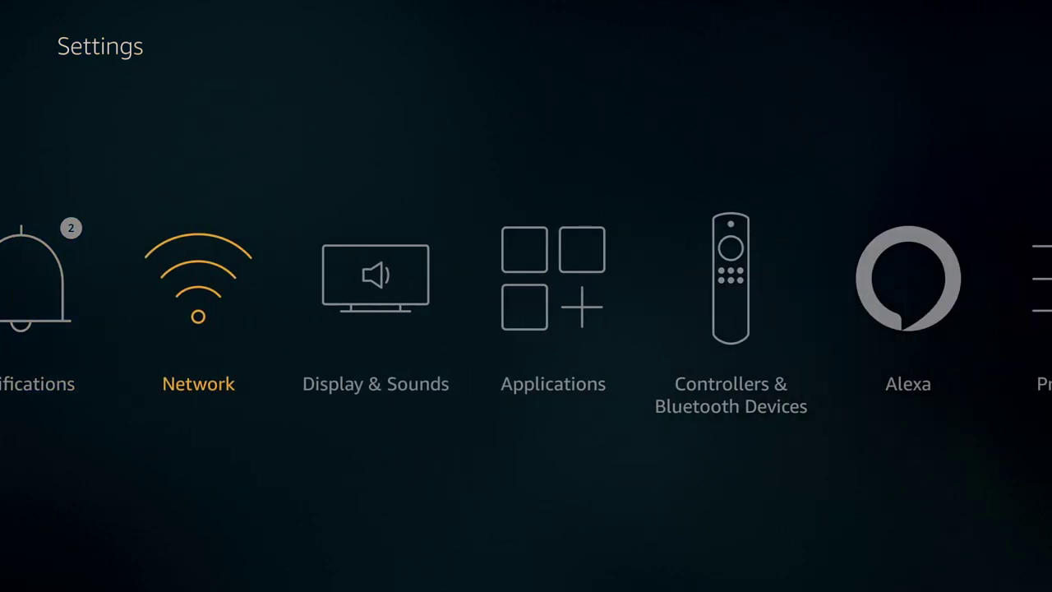
key("Return")
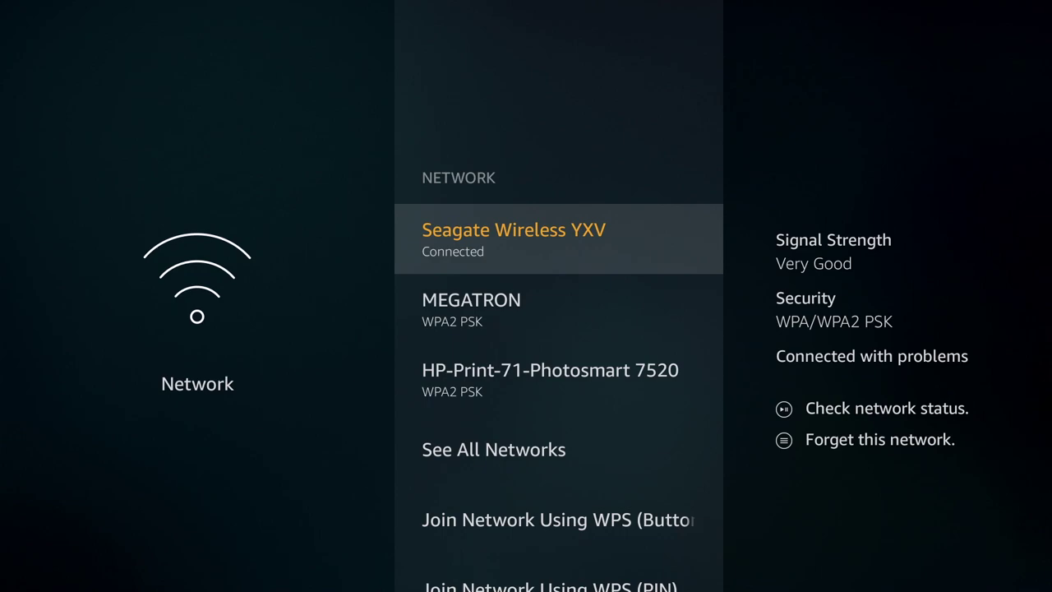
key("Escape")
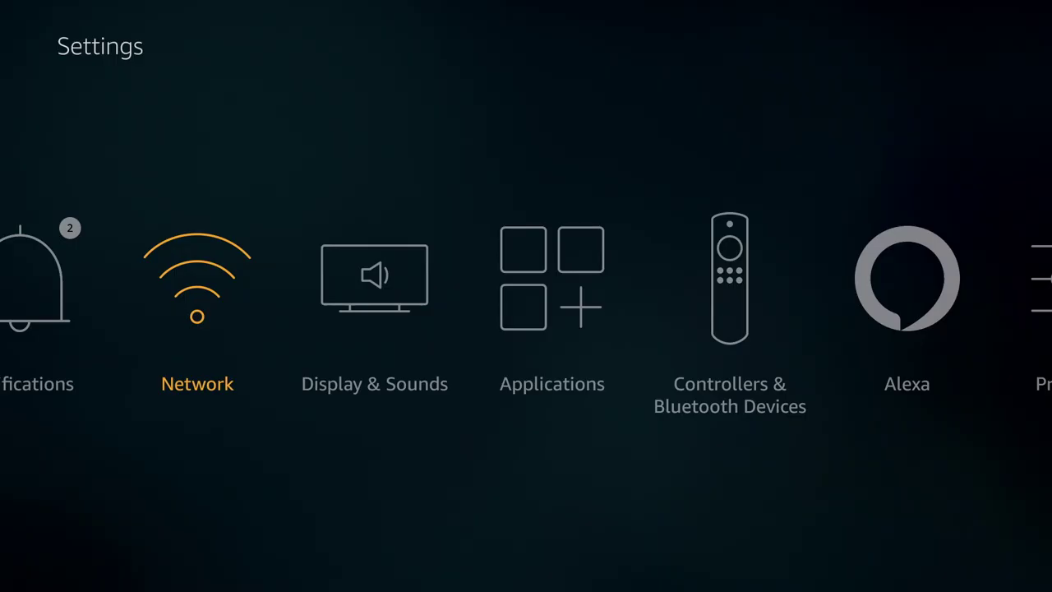
Open the list of installed applications for management in the Fire TV settings.
key("Right")
key("Right")
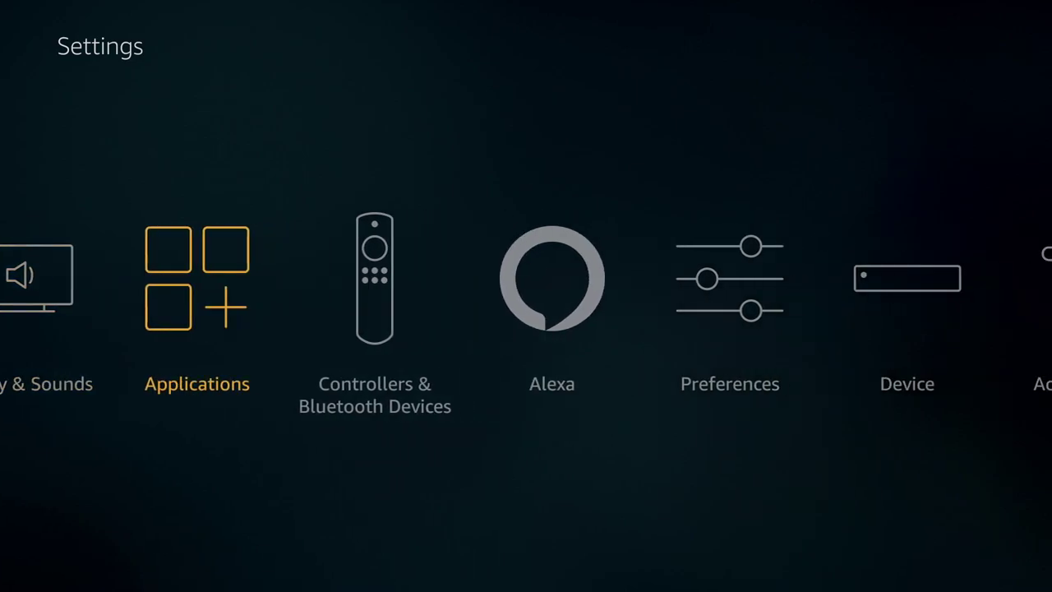
key("Return")
key("Down")
key("Down")
key("Down")
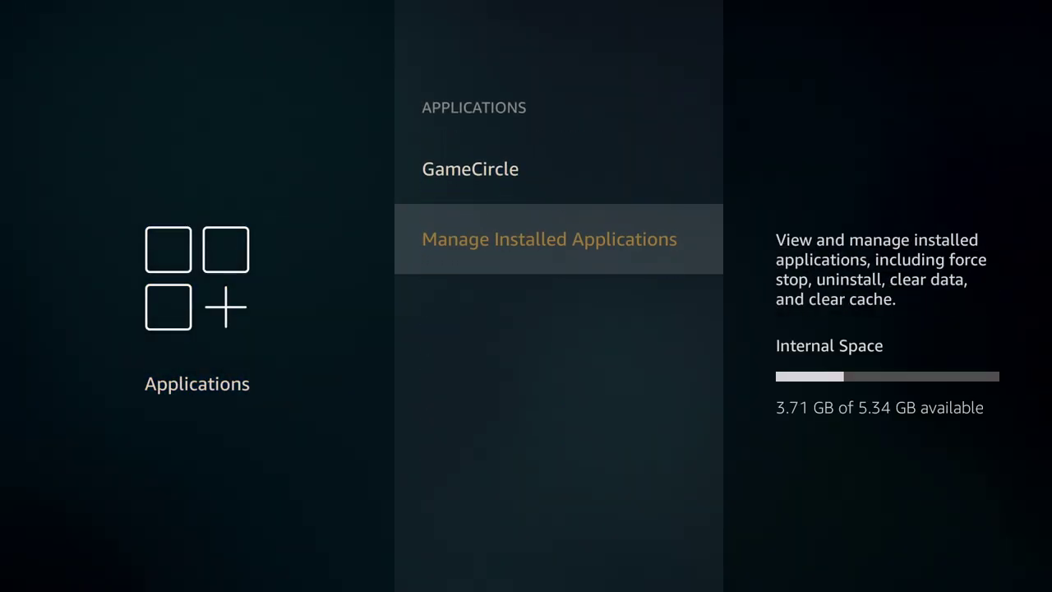
key("Return")
Find Kodi among the installed applications and launch it.
key("Down")
key("Down")
key("Down")
key("Down")
key("Down")
key("Down")
key("Down")
key("Down")
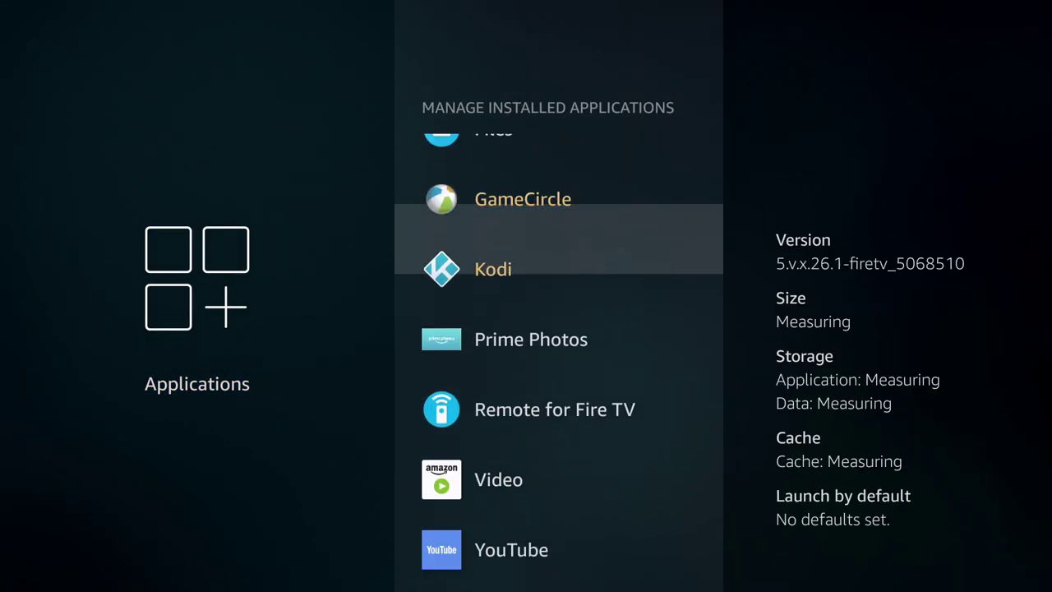
key("Return")
key("Return")
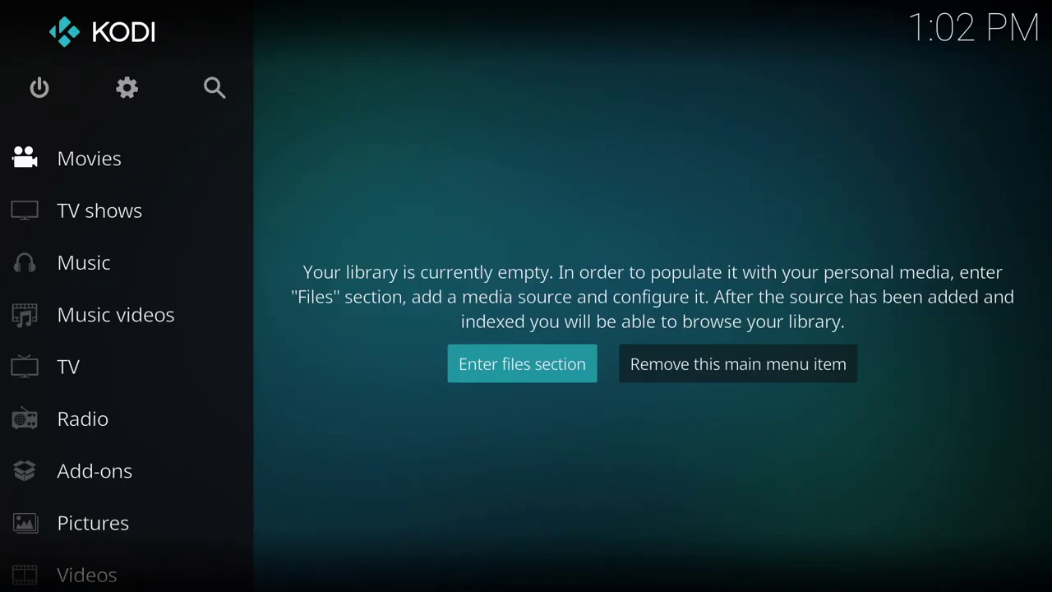
Enter the files section of the Movies library and start adding a video source.
key("Left")
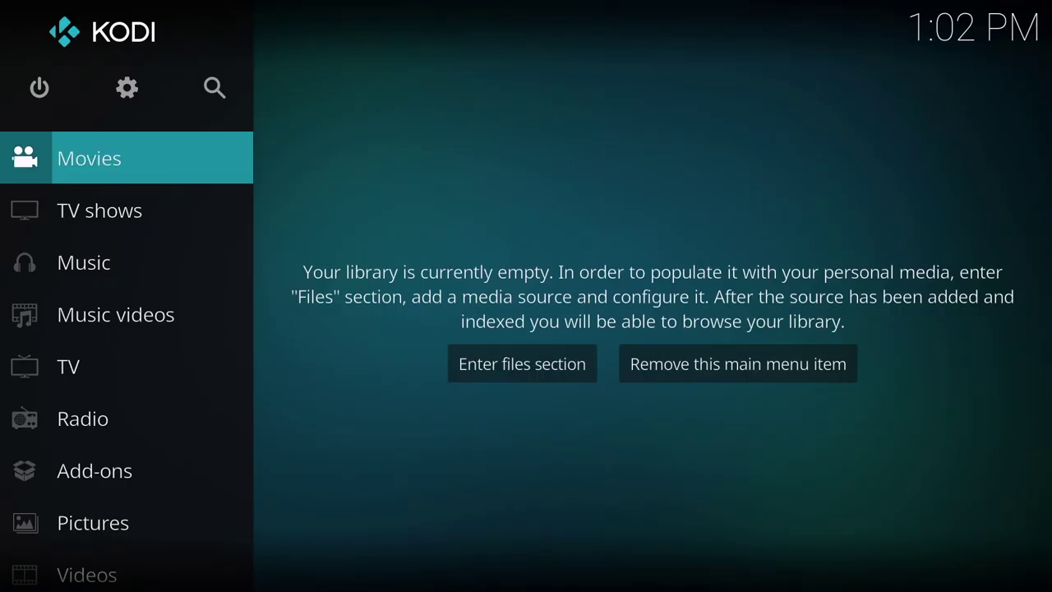
key("Right")
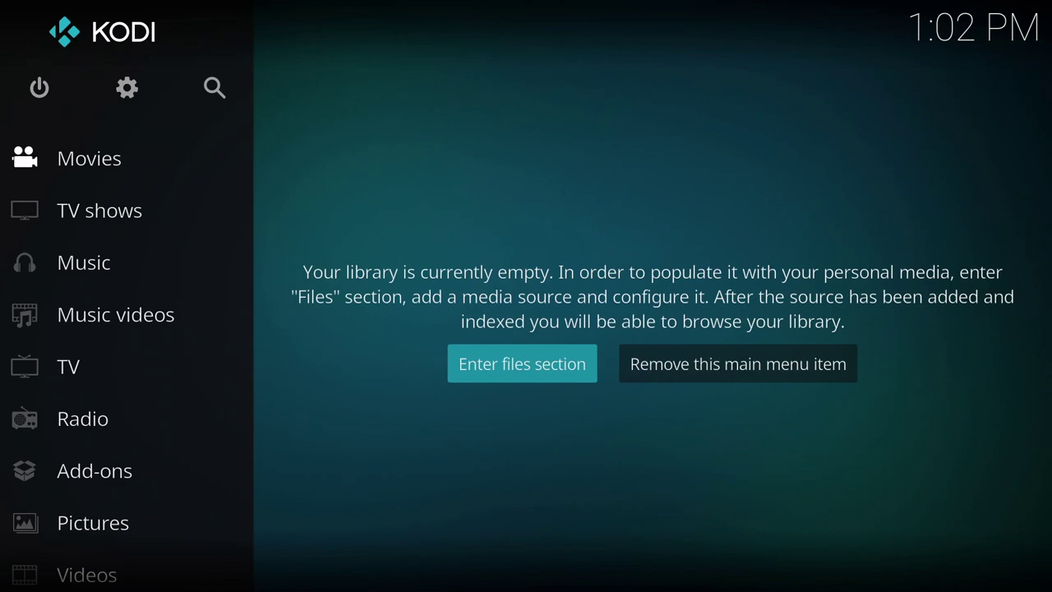
key("Return")
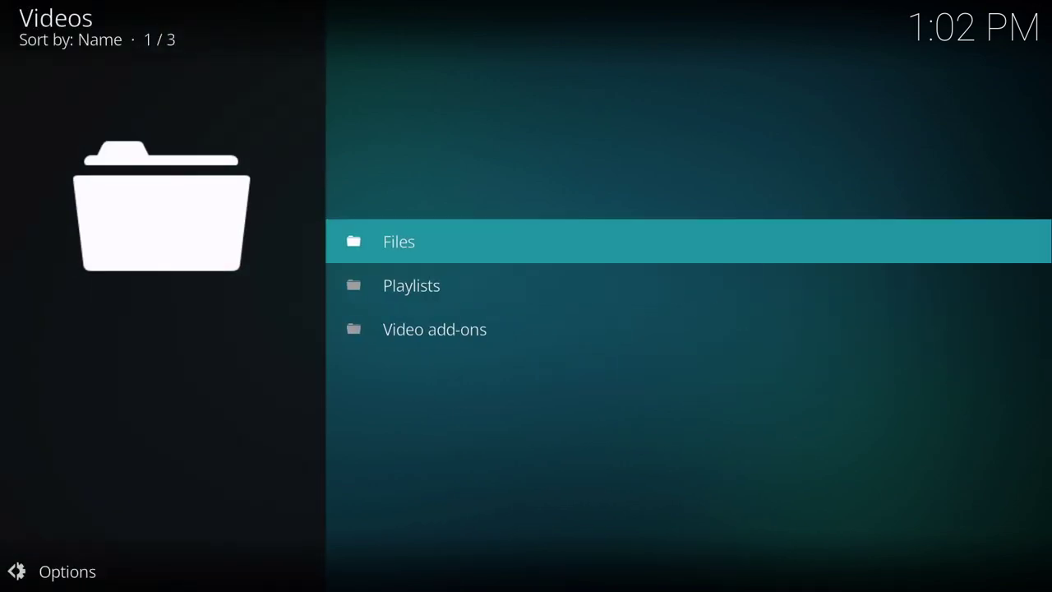
key("Return")
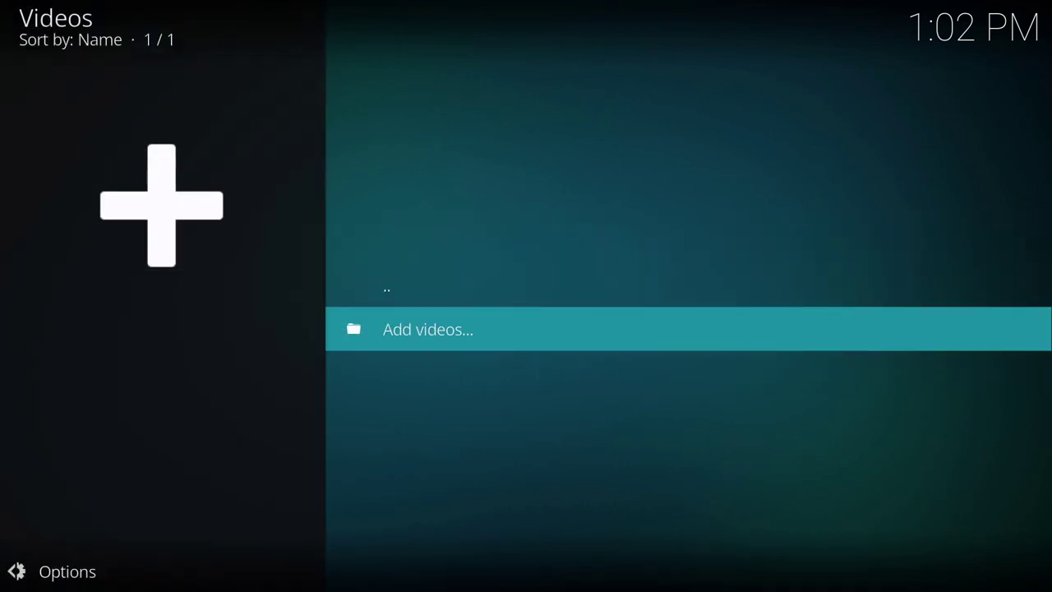
key("Return")
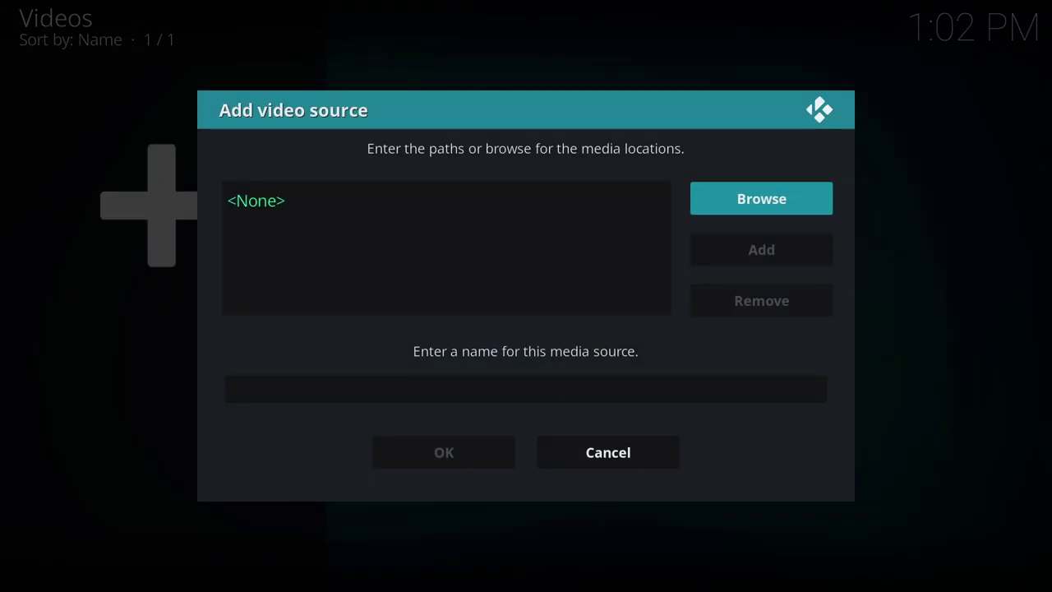
Browse for a new share and start adding a network location.
key("Return")
key("Down")
key("Down")
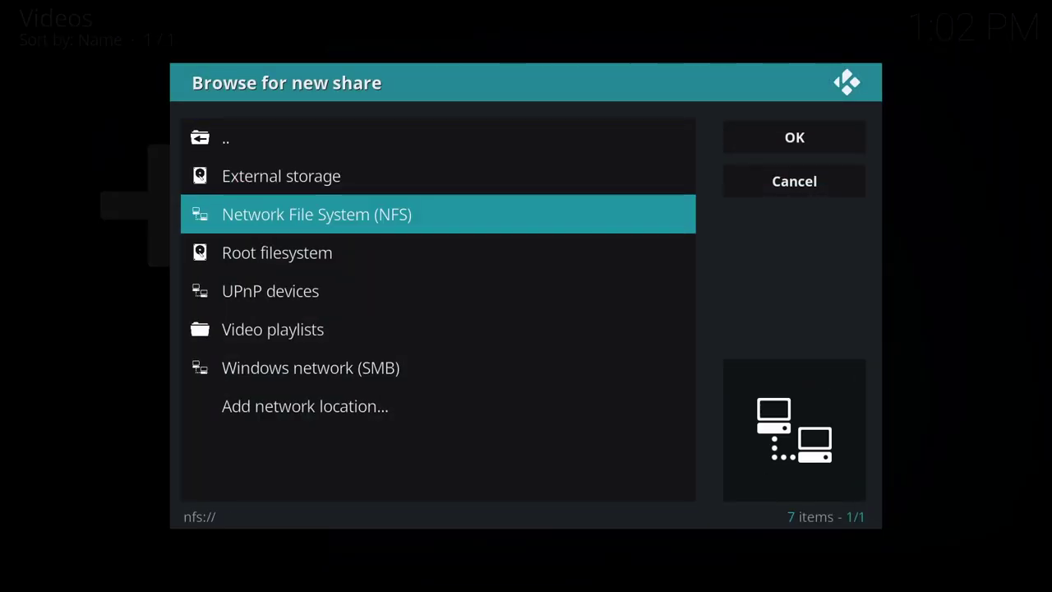
key("Down")
key("Down")
key("Down")
key("Down")
key("Down")
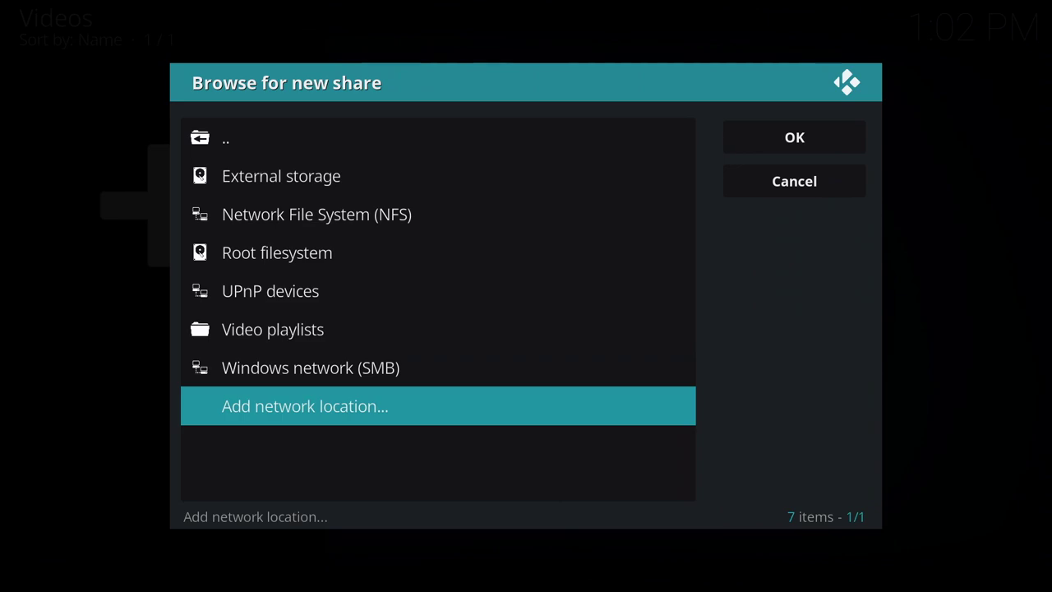
key("Return")
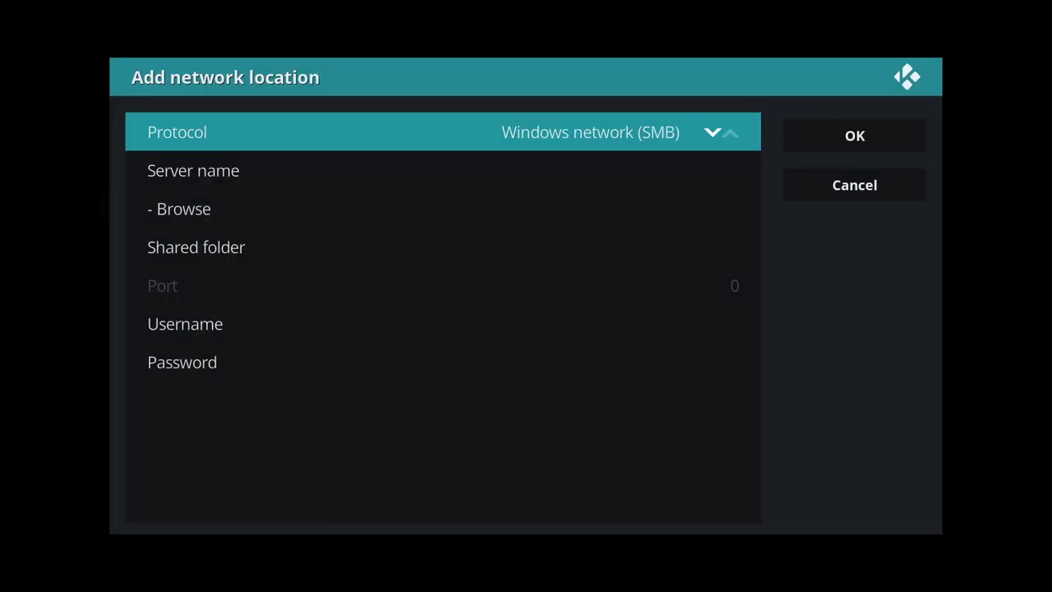
Set the Windows network (SMB) location's server name to the IP address 172.25.0.1 and save the location.
key("Down")
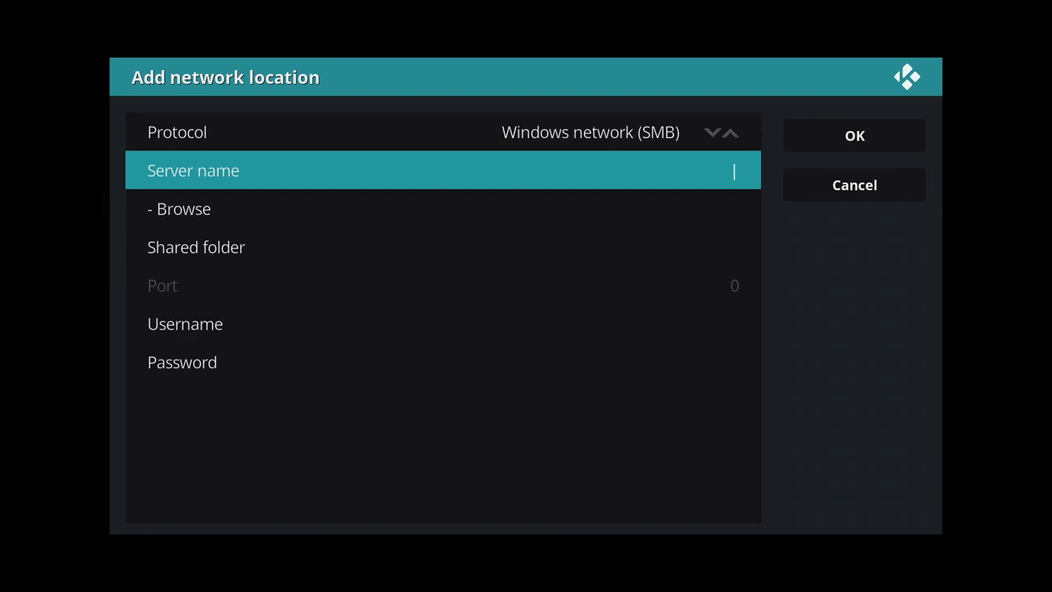
key("Return")
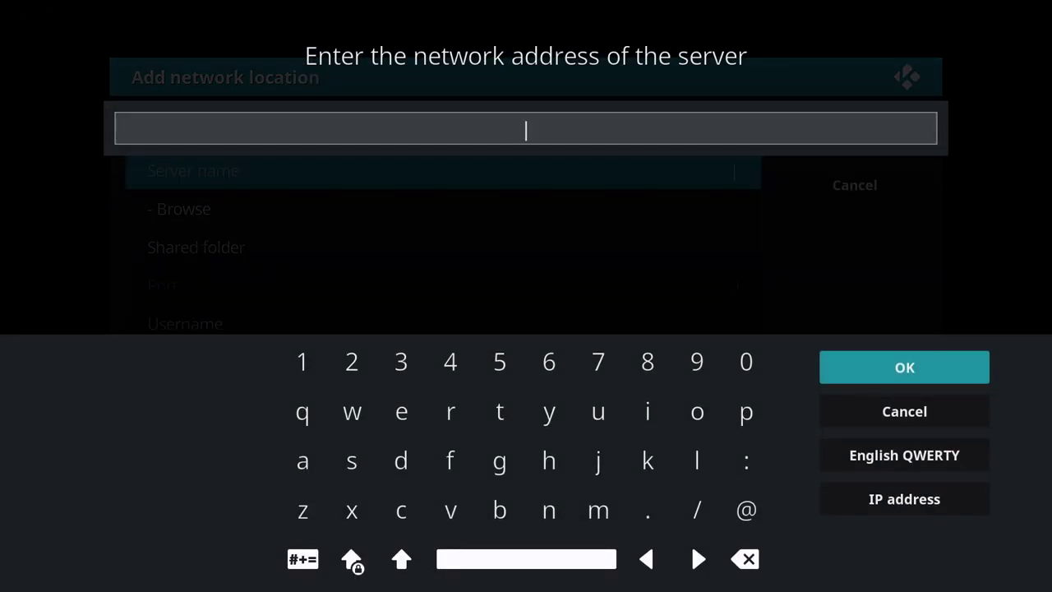
key("Down")
key("Down")
key("Down")
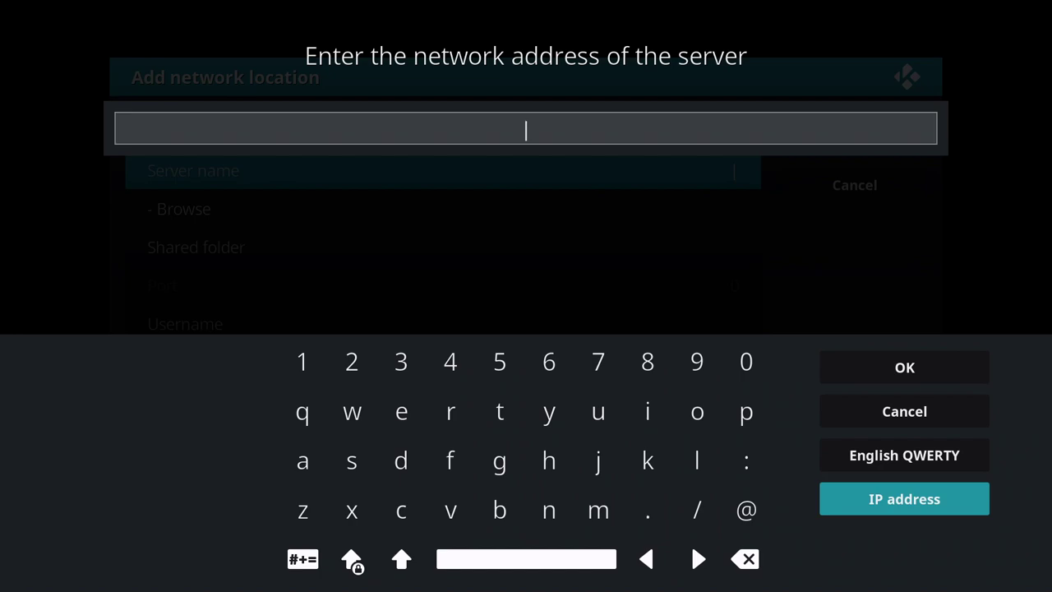
key("Return")
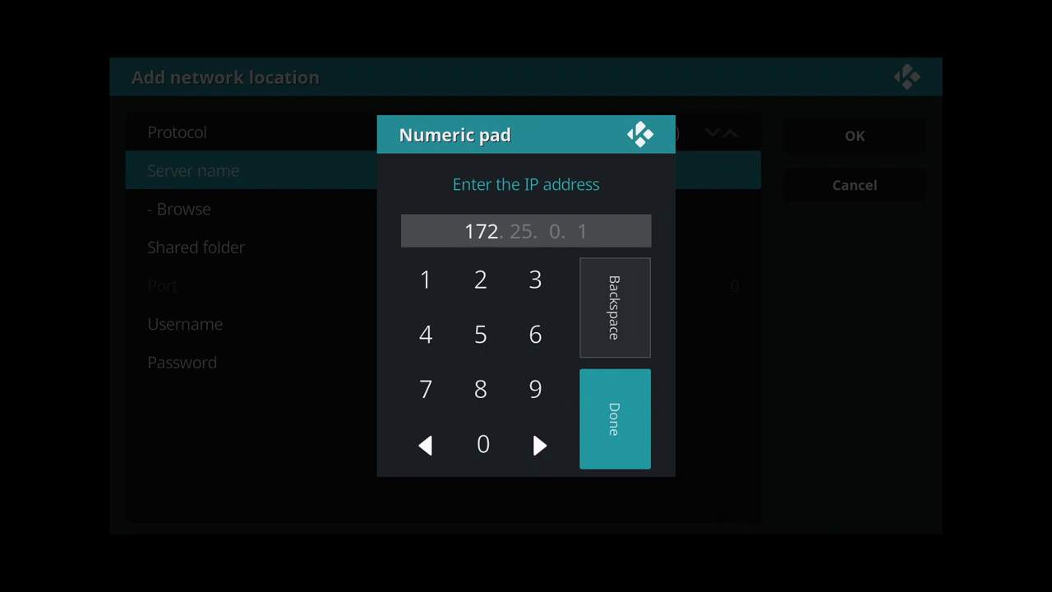
key("Return")
key("Up")
key("Up")
key("Up")
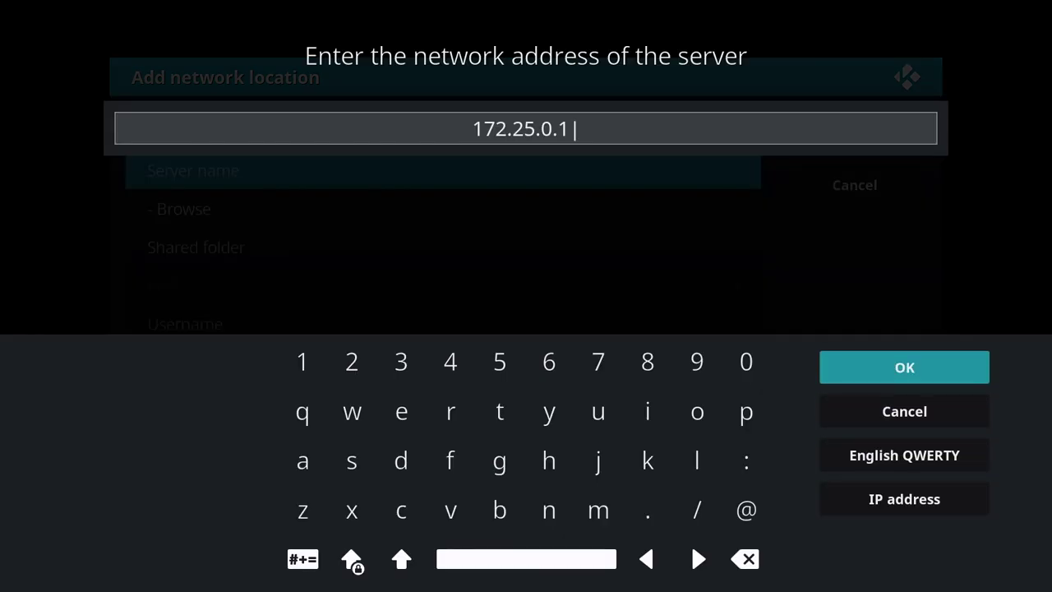
key("Return")
key("Right")
key("Return")
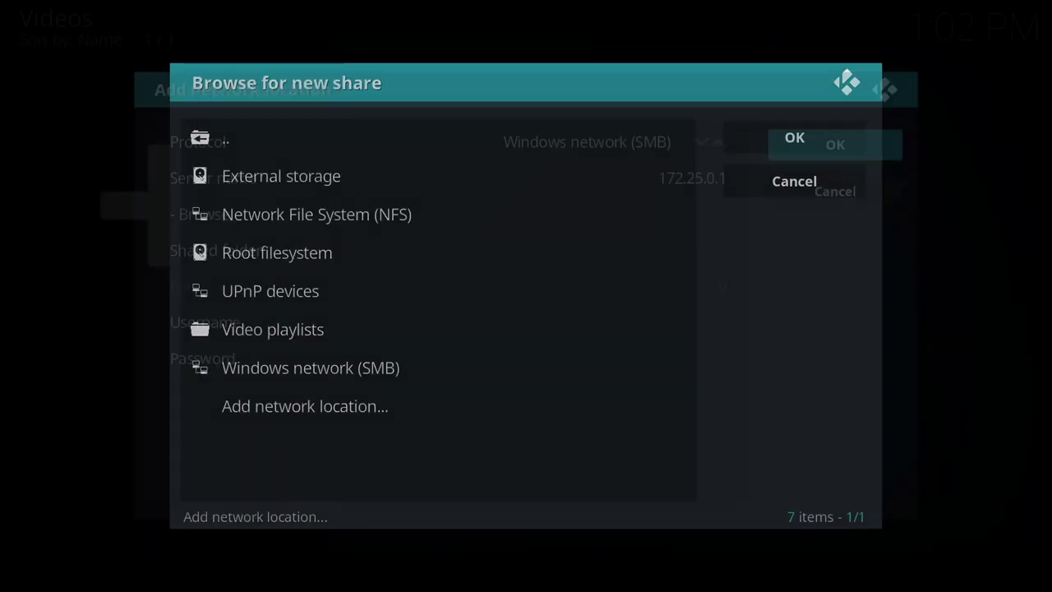
Choose the Movies folder inside Public-01 on smb://172.25.0.1 as the path of the video source.
key("Up")
key("Up")
key("Up")
key("Up")
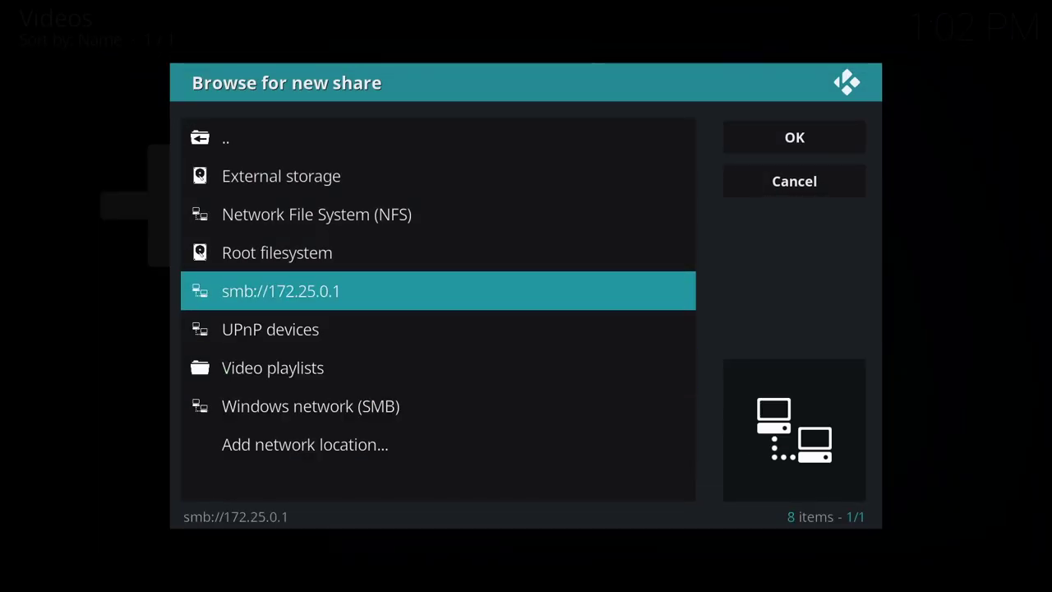
key("Return")
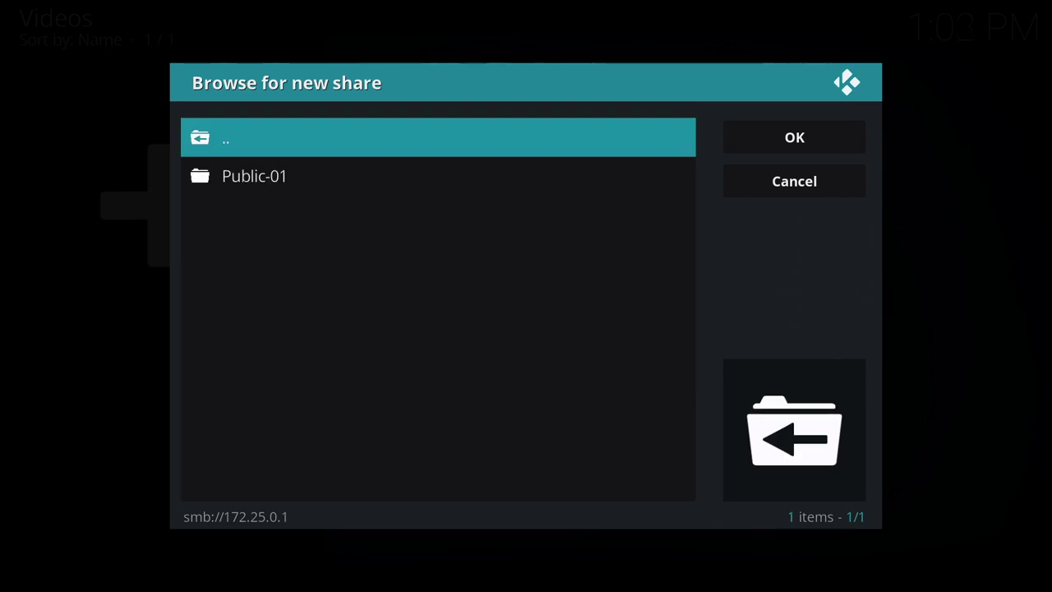
key("Down")
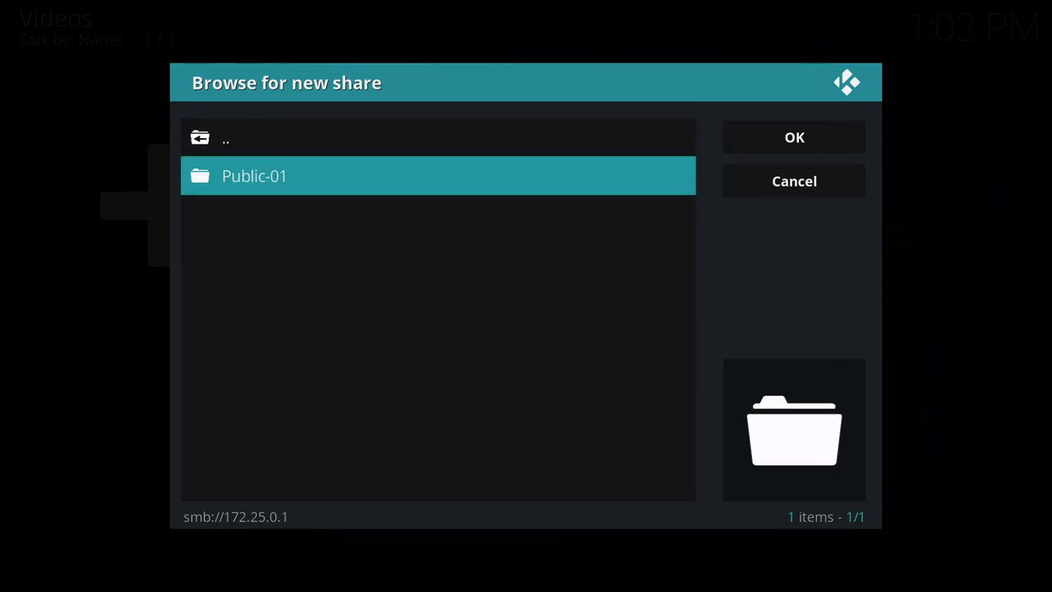
key("Return")
key("Down")
key("Down")
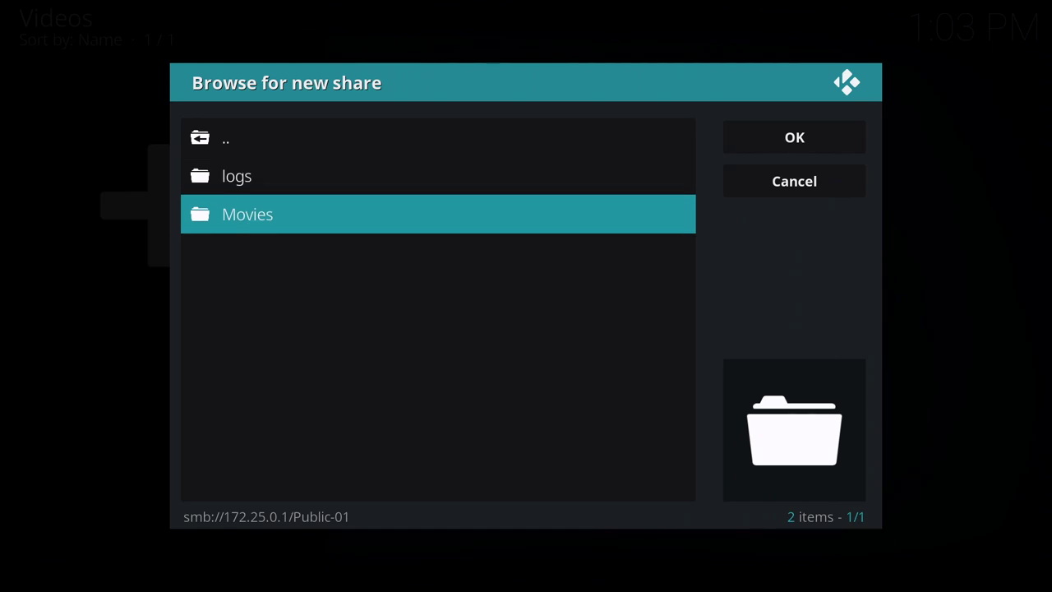
key("Return")
key("Right")
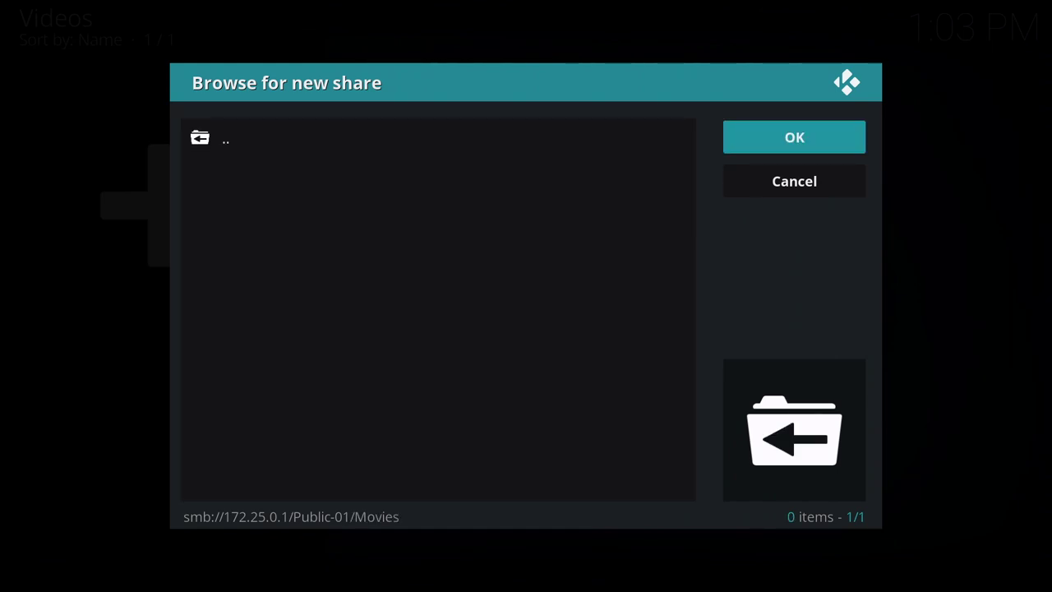
key("Return")
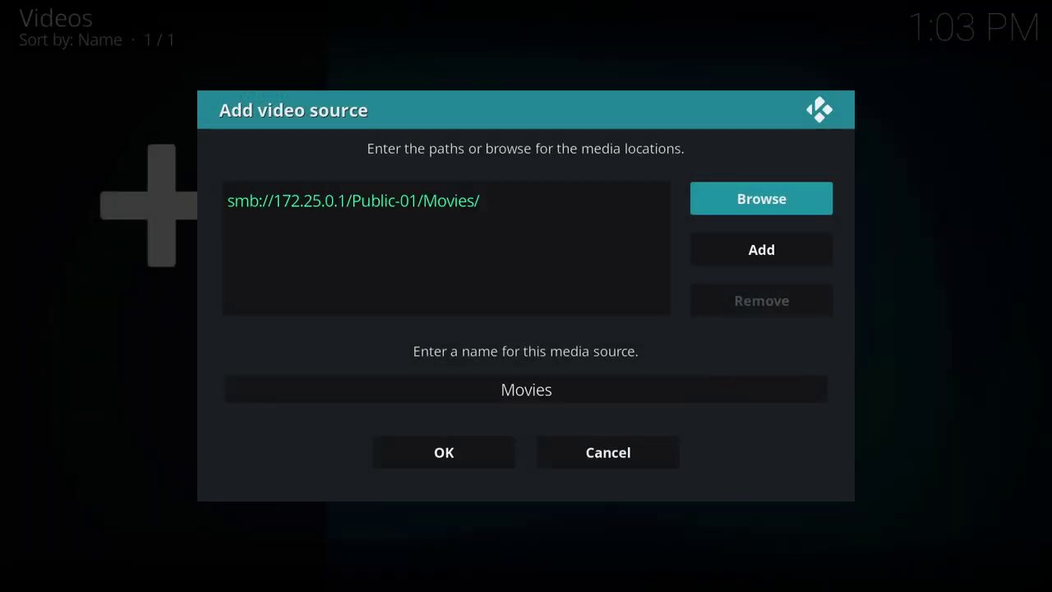
Save the video source under the name Movies with its directory content left at None.
key("Down")
key("Down")
key("Down")
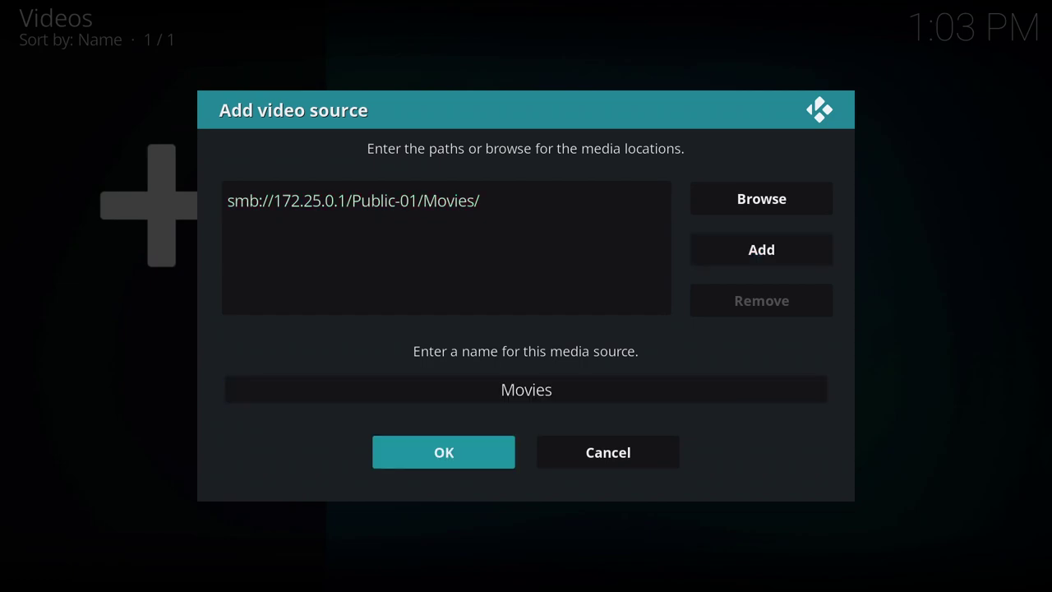
key("Return")
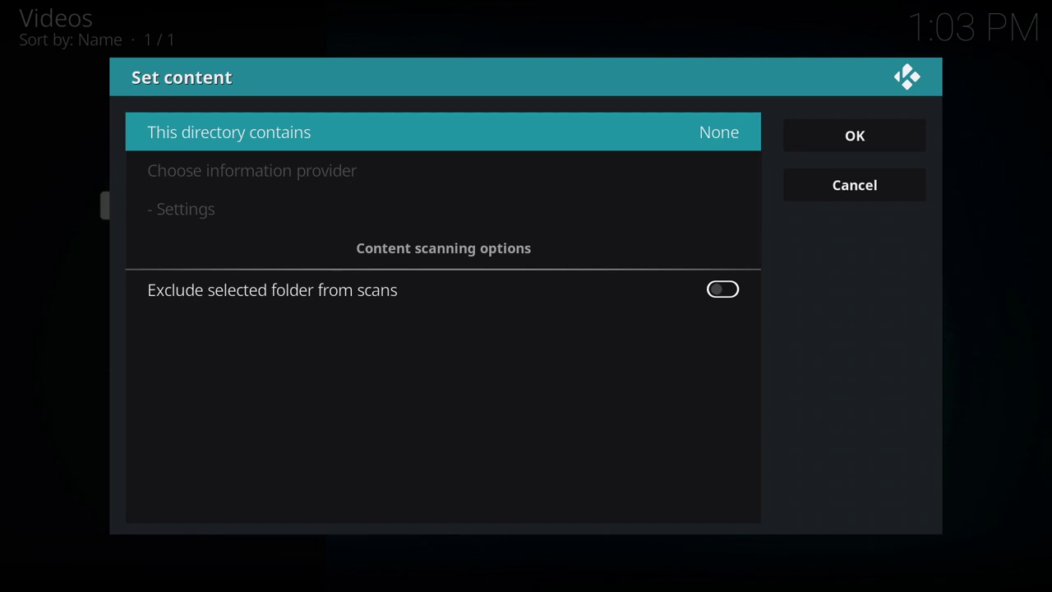
key("Right")
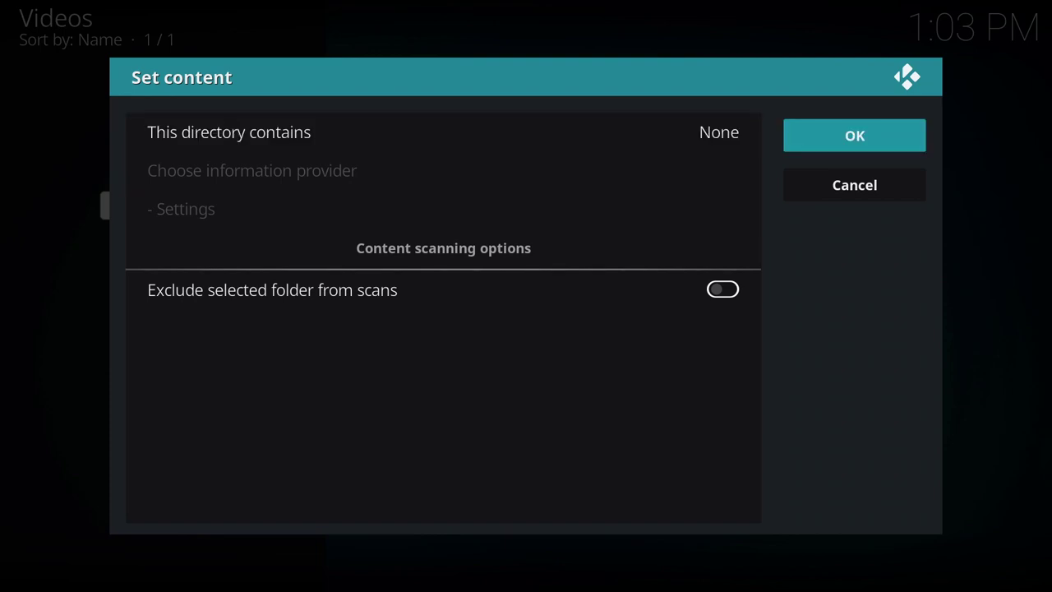
key("Return")
Open the Movies source and play The Incredibles.mp4.
key("Up")
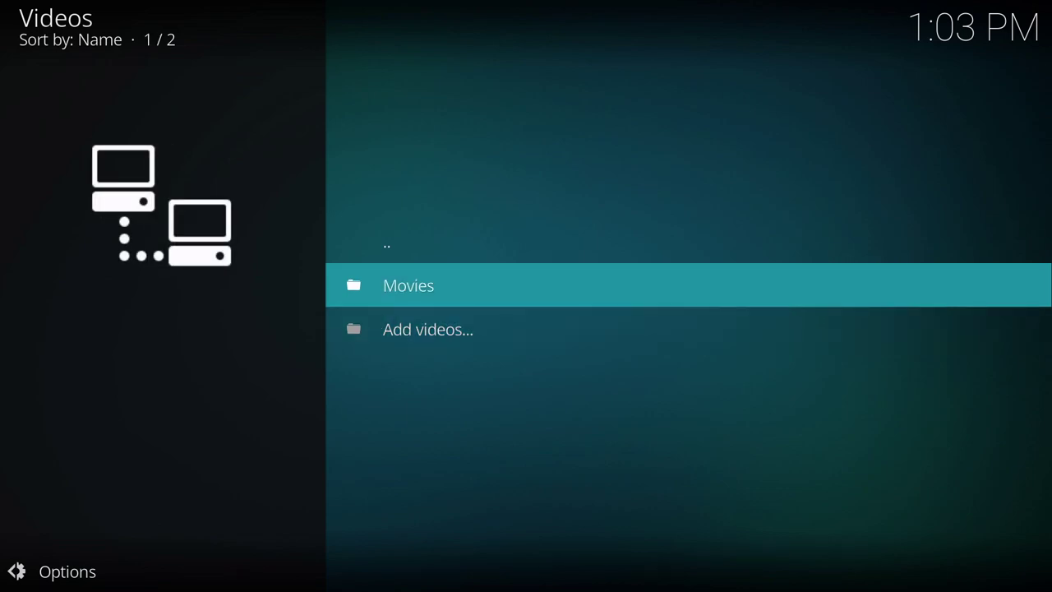
key("Return")
key("Return")
key("Return")
key("Down")
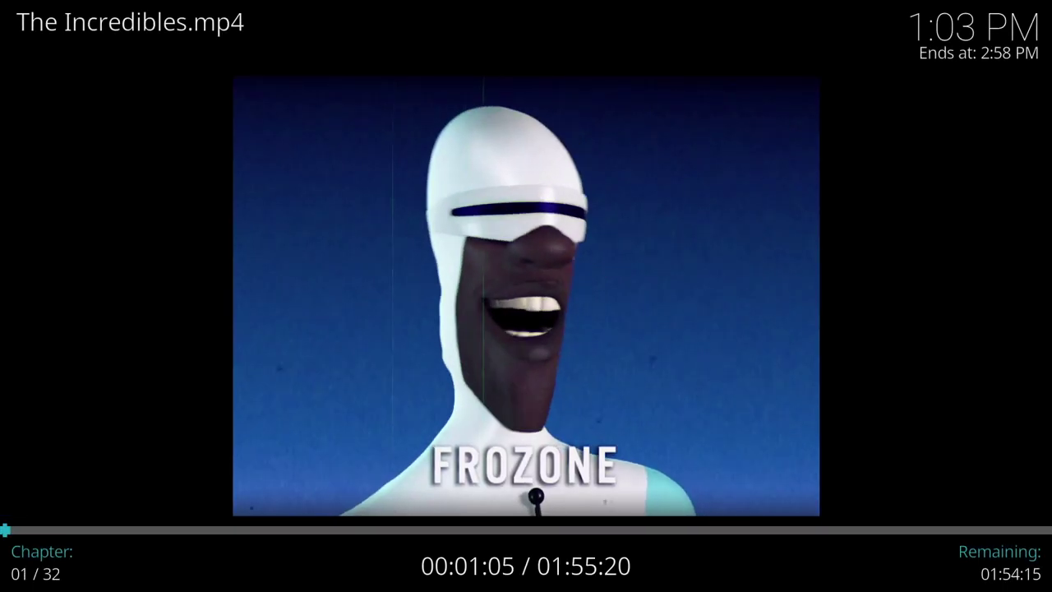
key("Right")
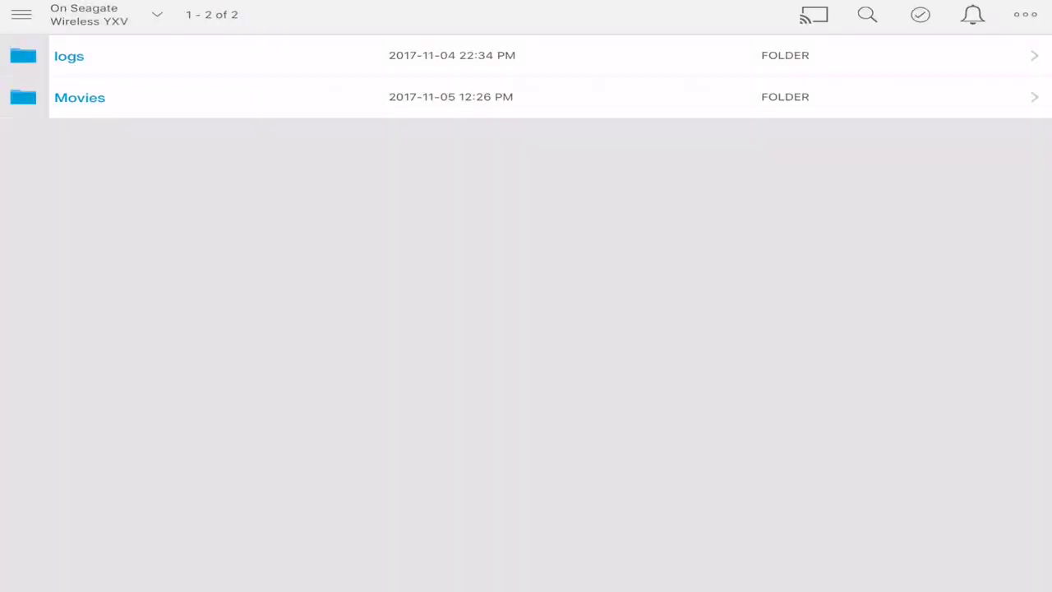
Join the Seagate Wireless YXV drive to the MEGATRON Wi-Fi network, keeping automatic connection and Secure this network enabled.
left_click(22, 14)
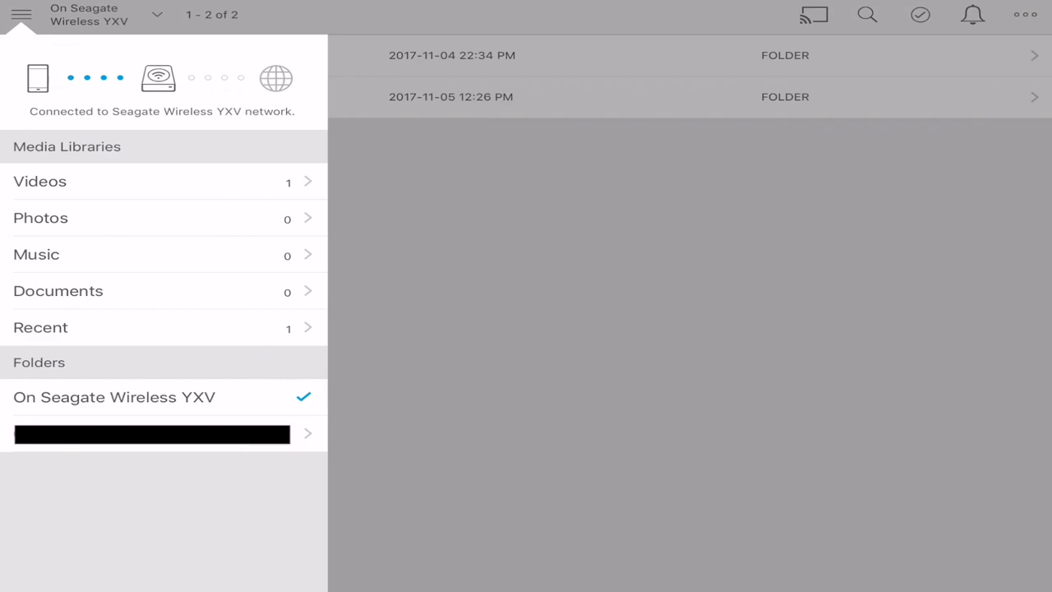
left_click(158, 91)
left_click(772, 184)
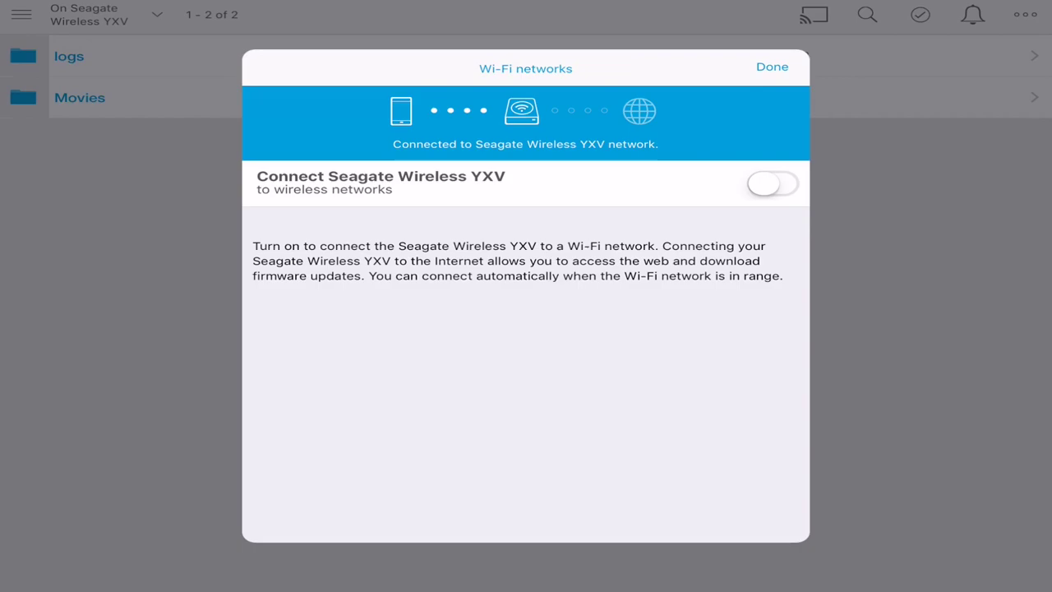
left_click(320, 385)
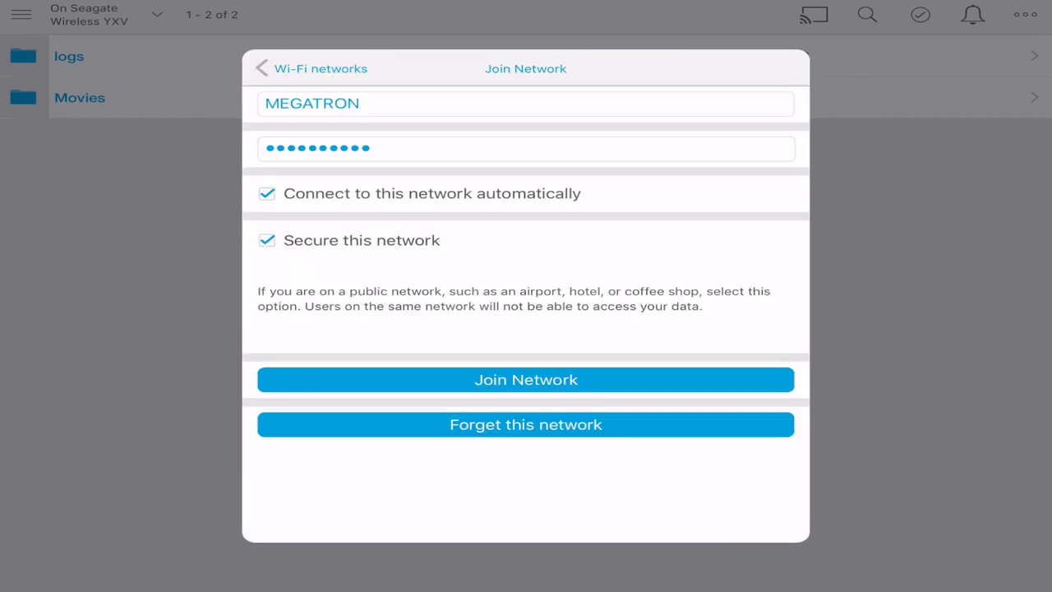
left_click(526, 379)
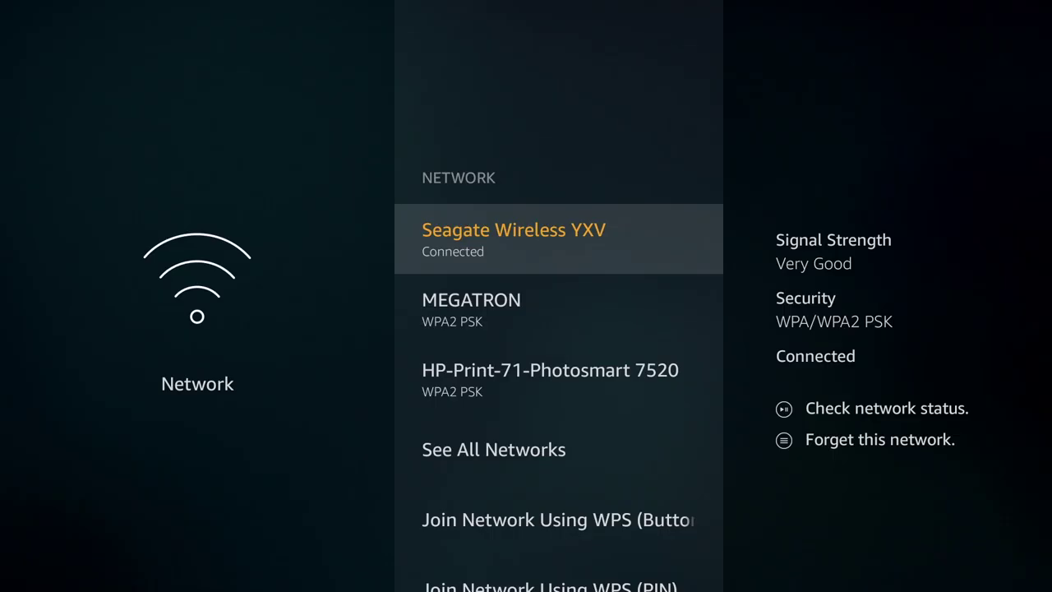
Switch to Kodi, edit the Movies video source and accept its existing path and name to reach its content settings.
key("Escape")
key("Up")
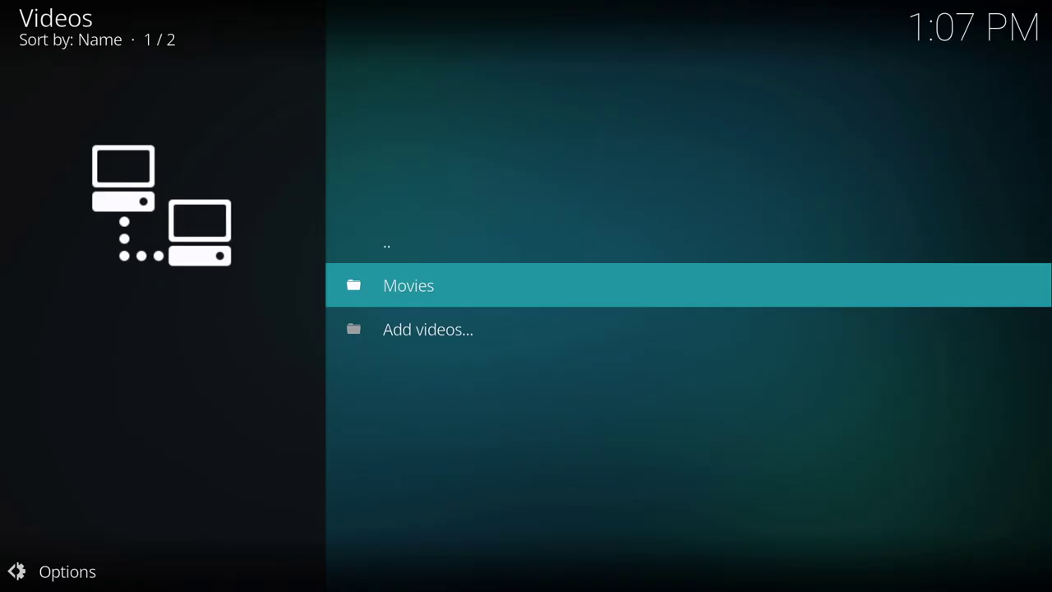
key("c")
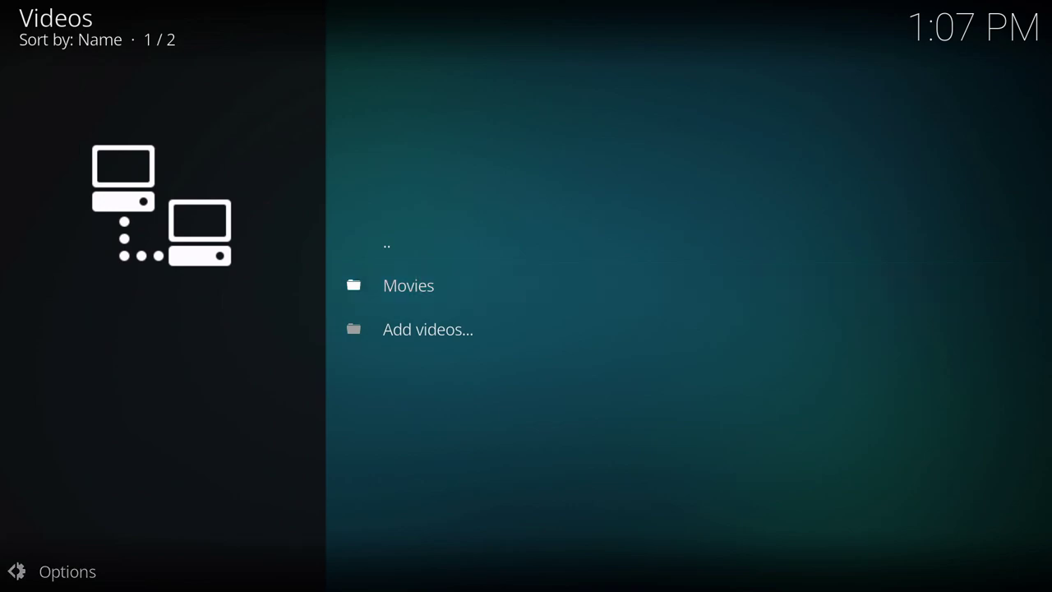
key("Down")
key("Down")
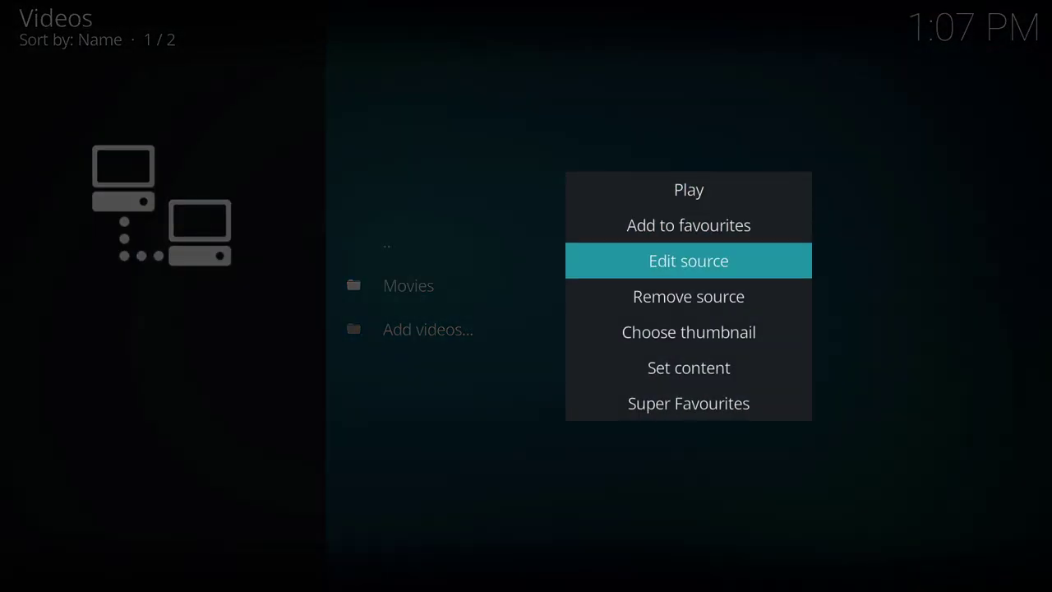
key("Return")
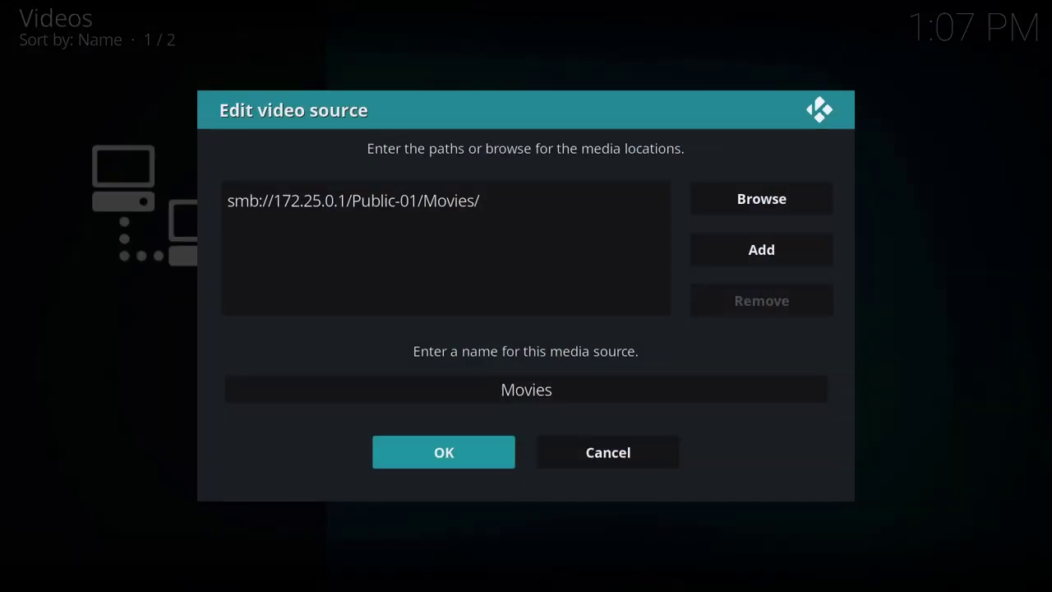
key("Return")
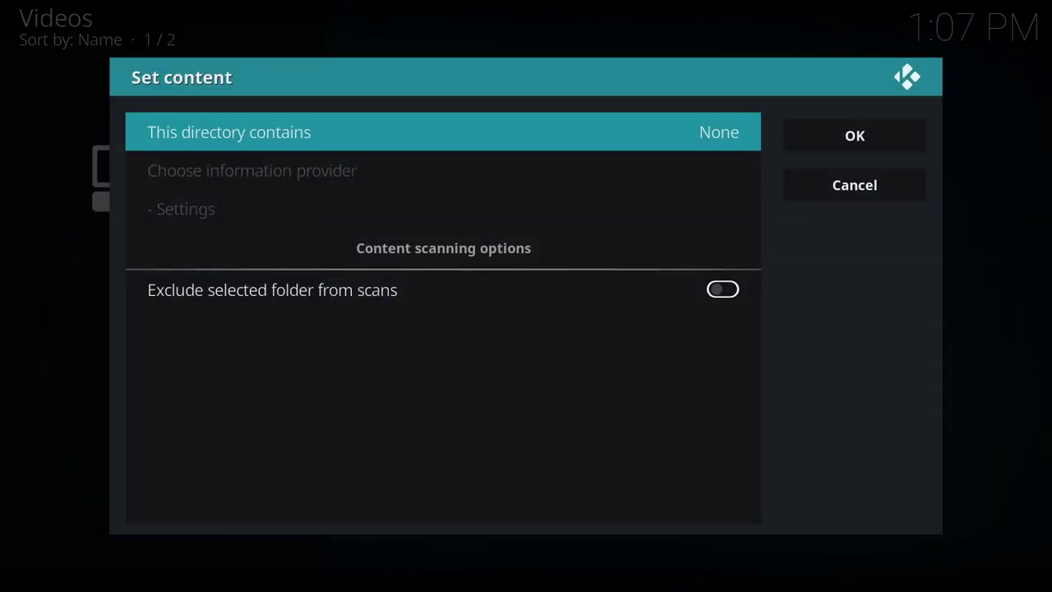
Set the Movies source's directory content type to Movies and confirm the content change.
key("Return")
key("Up")
key("Up")
key("Return")
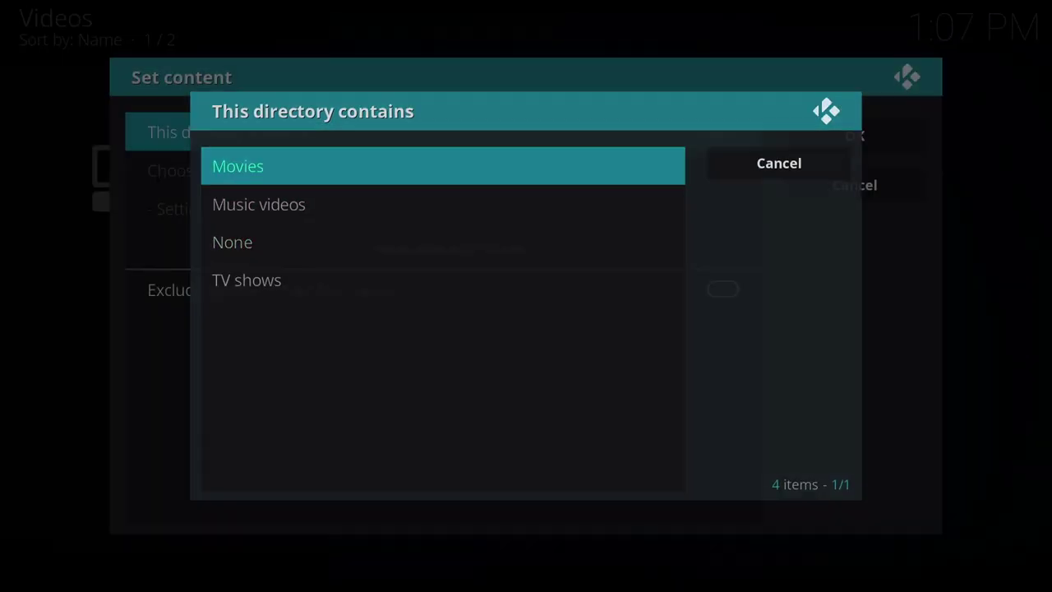
key("Right")
key("Return")
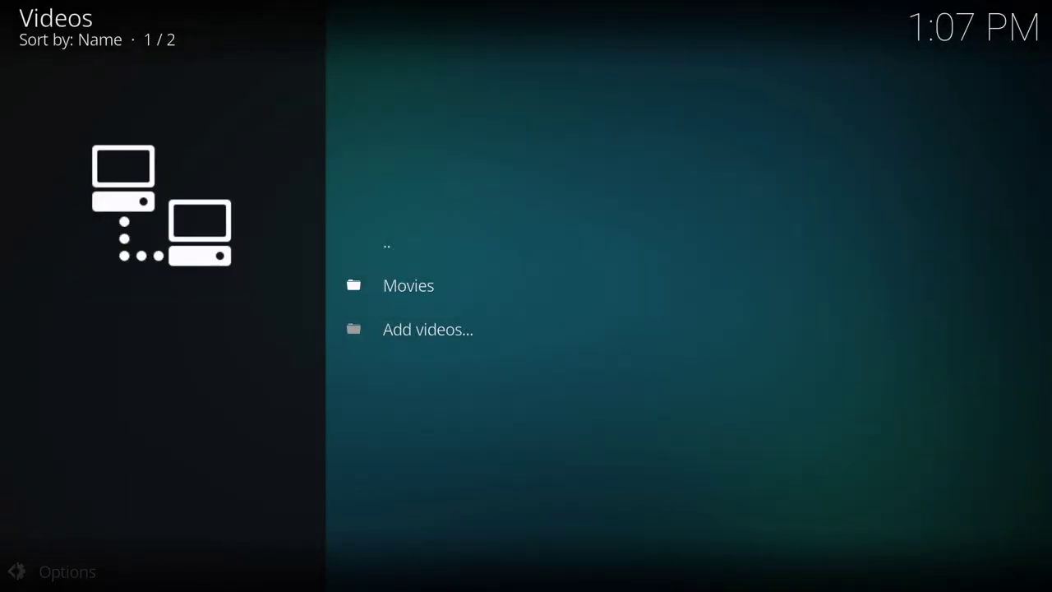
key("Left")
key("Return")
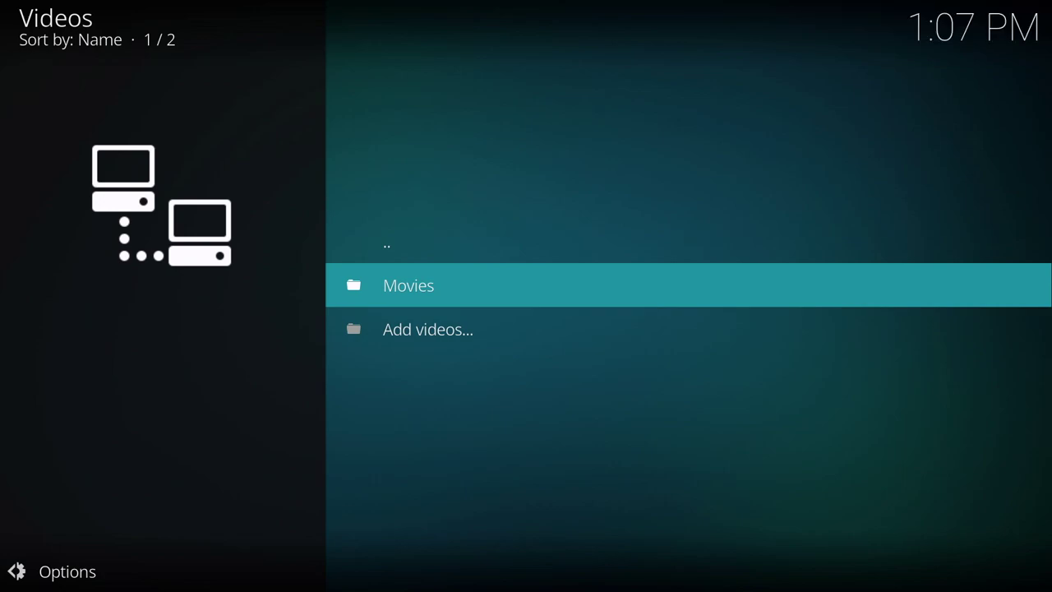
Play The Incredibles from the Movies source and return to the list of video sources.
key("Return")
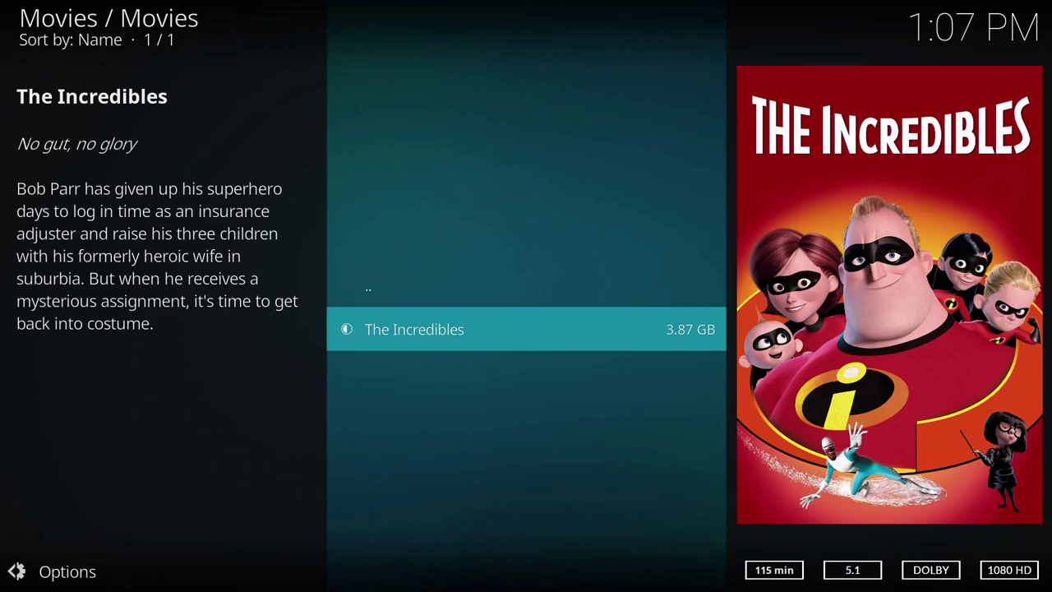
key("Return")
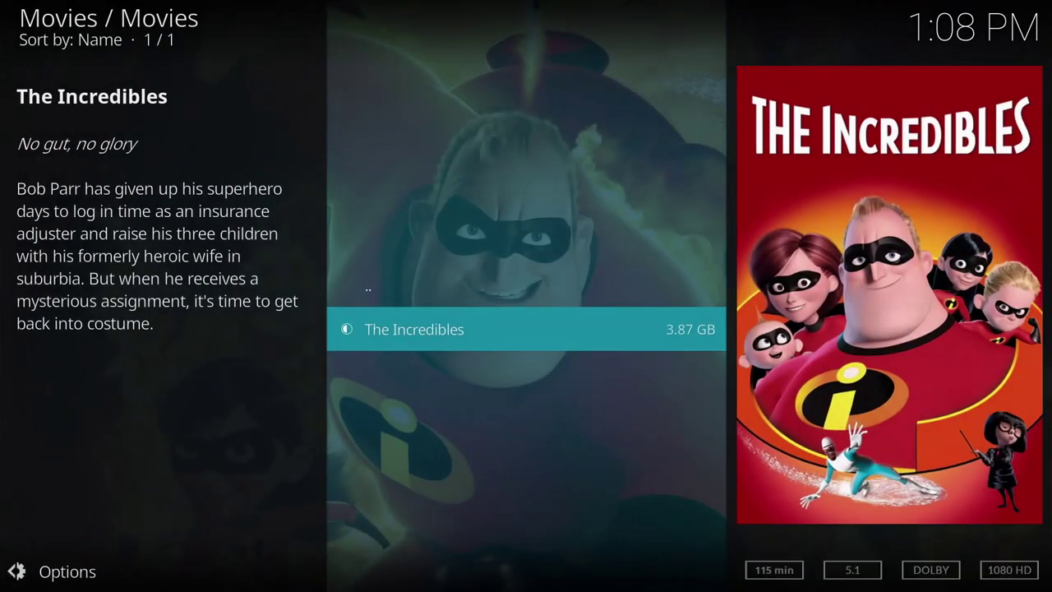
key("BackSpace")
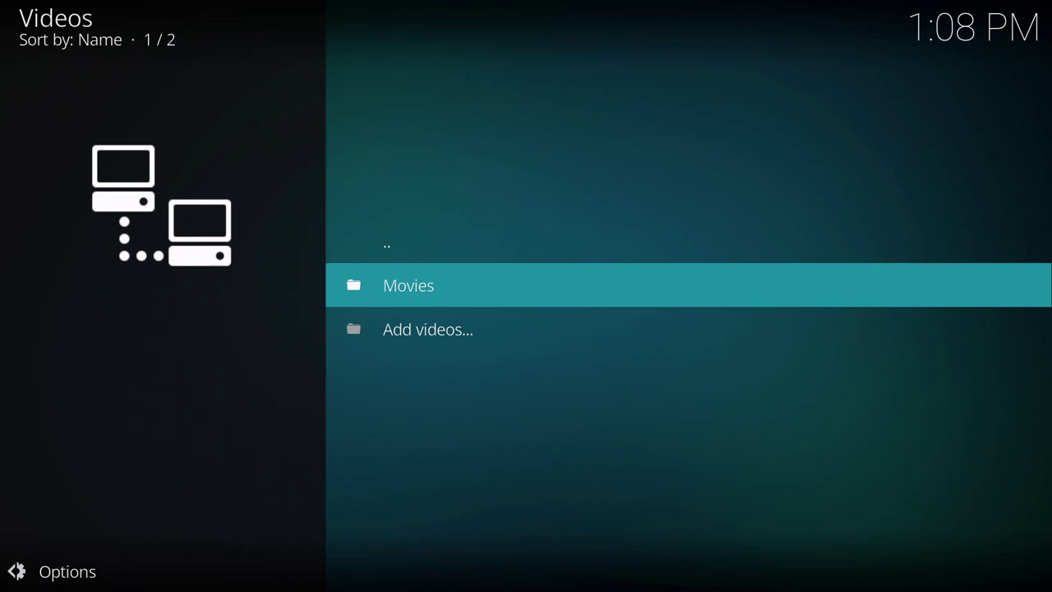
Return to the Fire TV home screen and highlight Kodi among the recent apps.
key("Home")
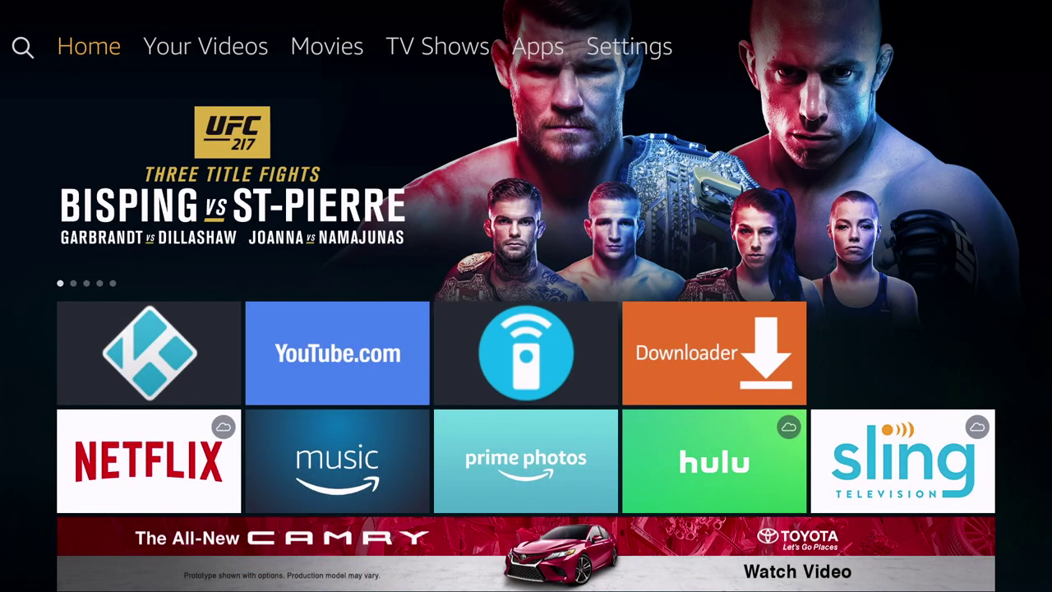
key("Down")
key("Down")
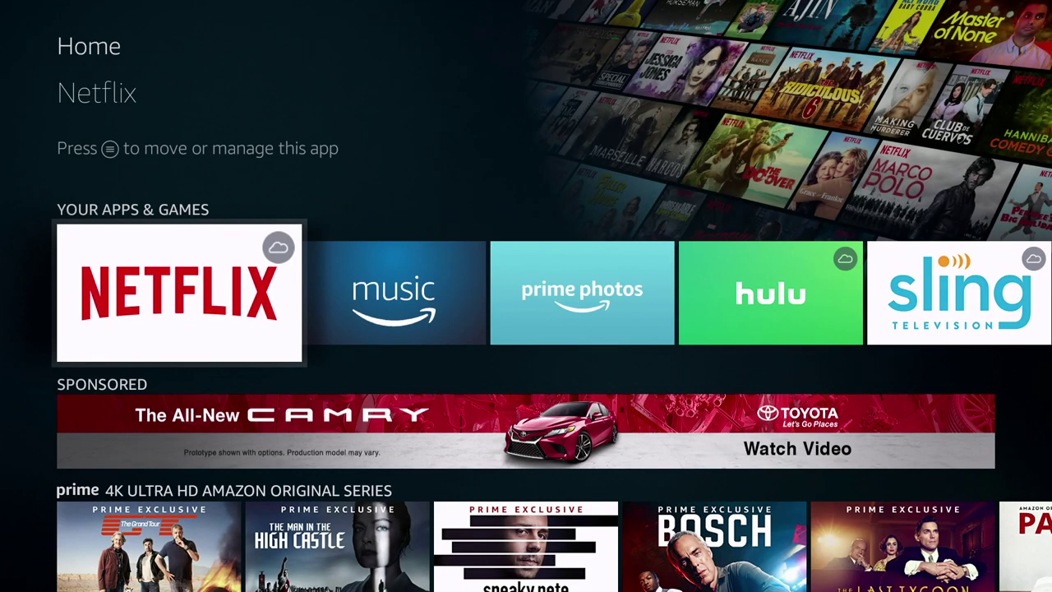
key("Up")
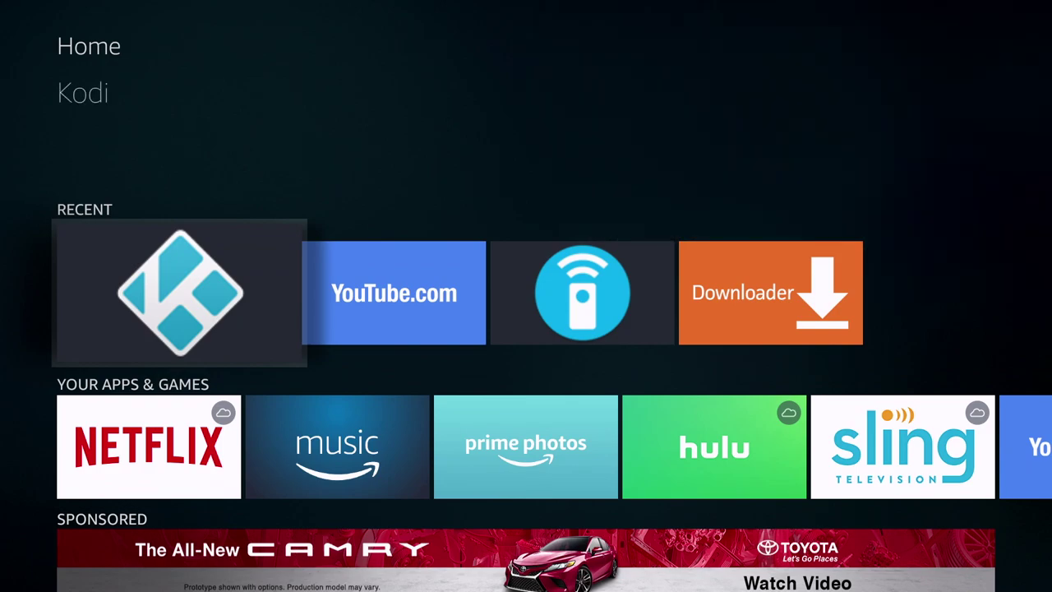